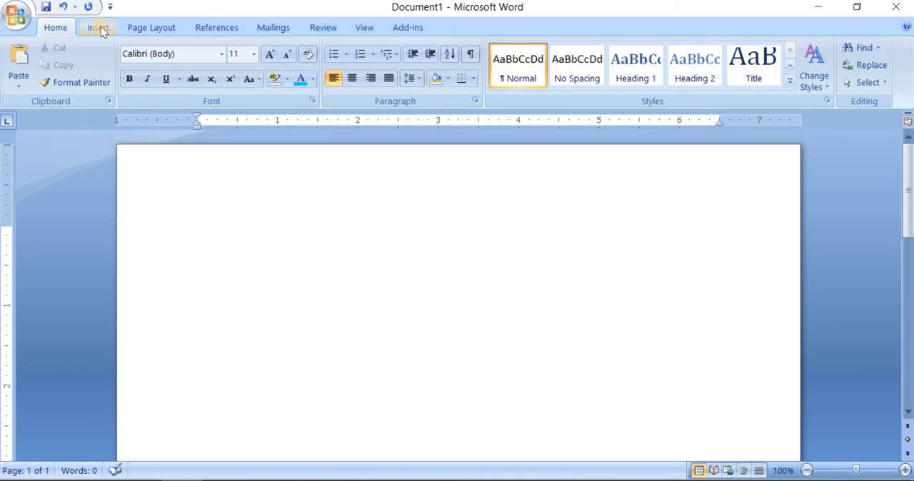
# - Insert the built-in Annual cover page into the blank document
pyautogui.click(98, 27)
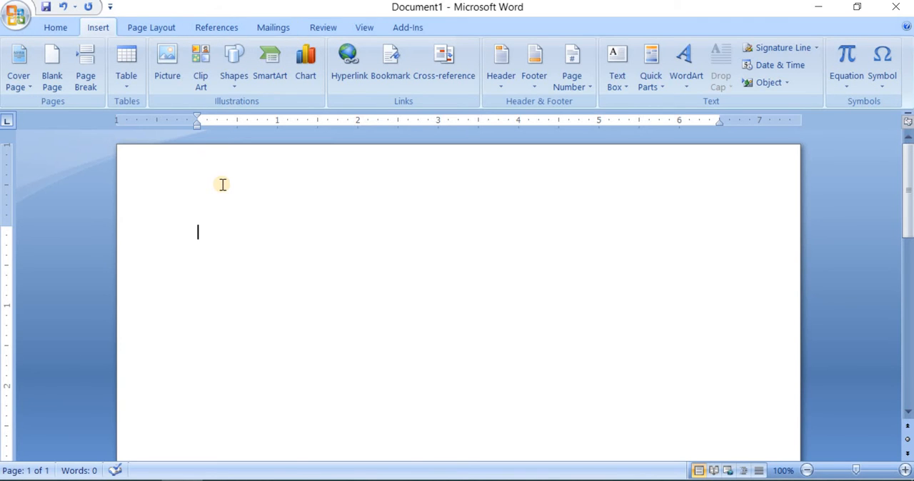
pyautogui.click(22, 78)
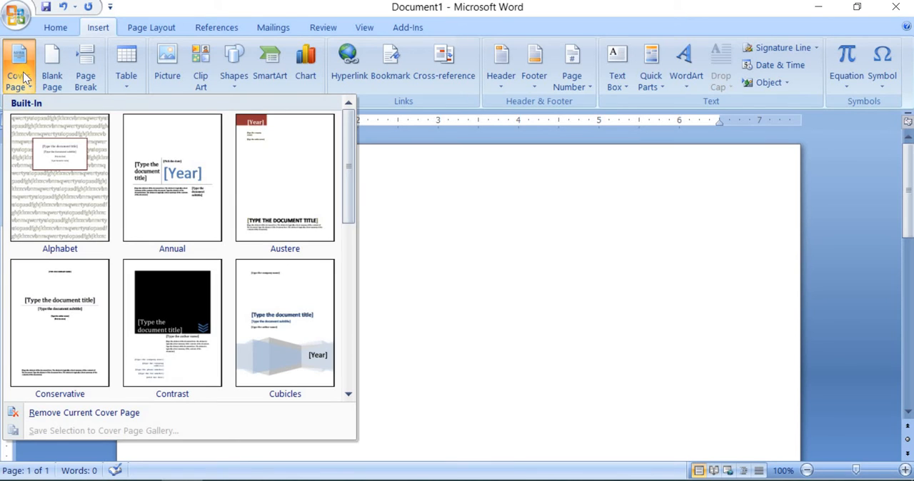
pyautogui.click(184, 207)
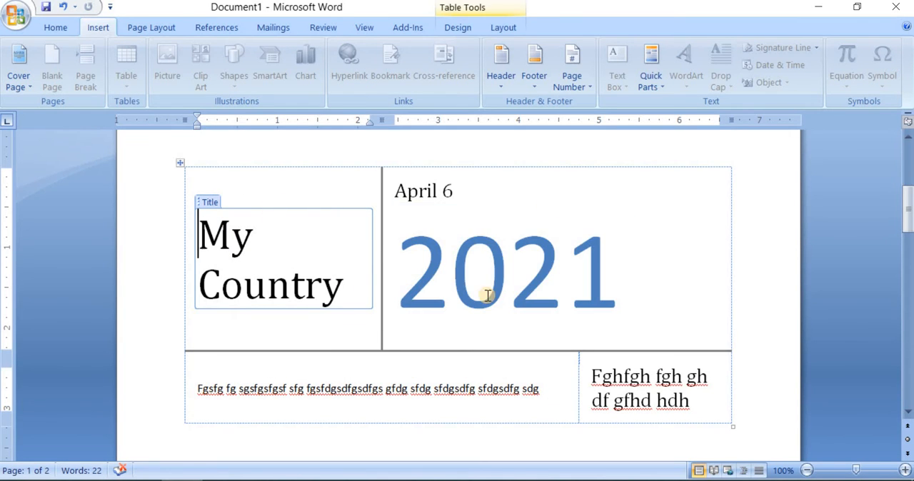
# - Examine the cover page's layout, including its title, date, year and text blocks
pyautogui.scroll(-3, 359, 310)
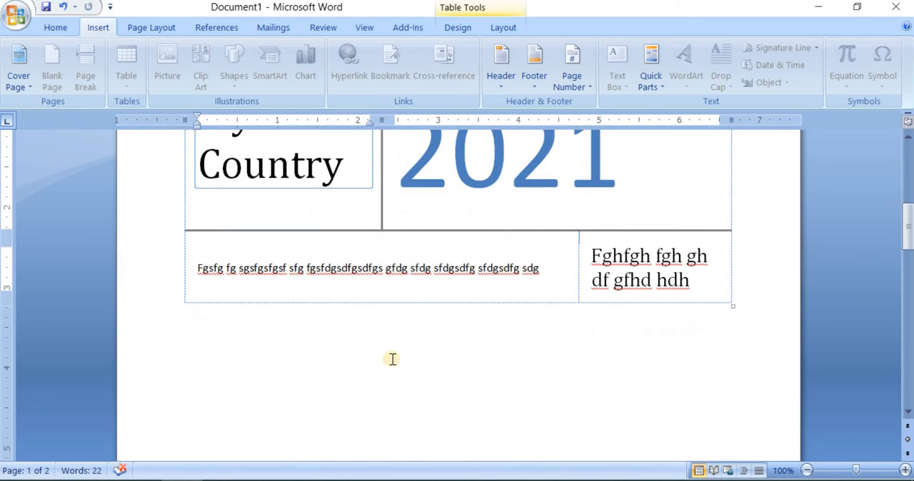
pyautogui.scroll(8, 547, 389)
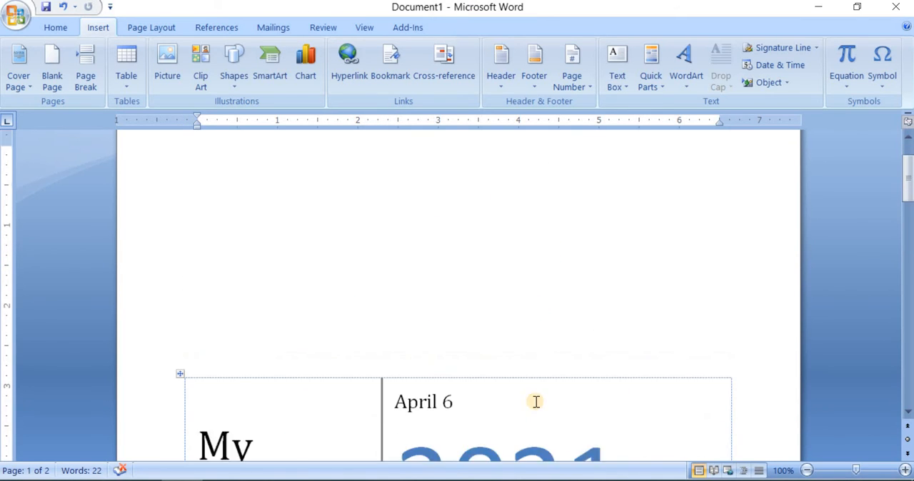
pyautogui.scroll(-7, 536, 402)
pyautogui.scroll(3, 536, 404)
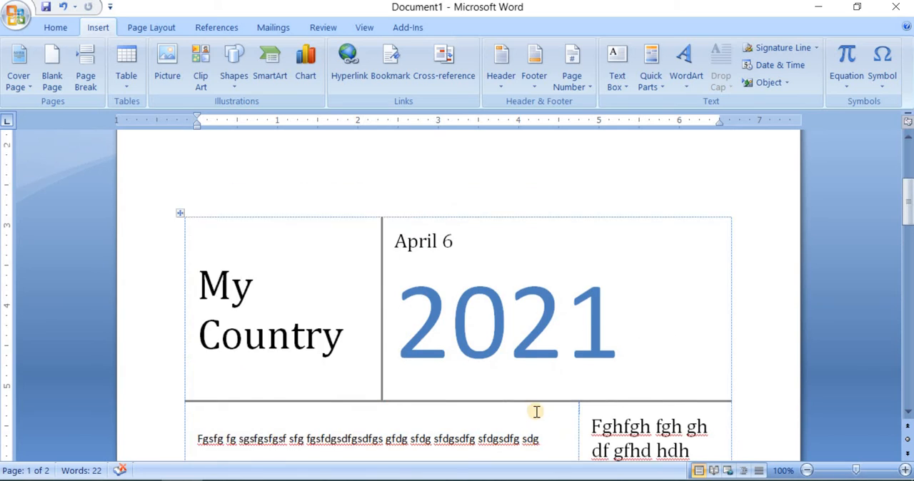
pyautogui.scroll(3, 536, 412)
pyautogui.scroll(-6, 536, 411)
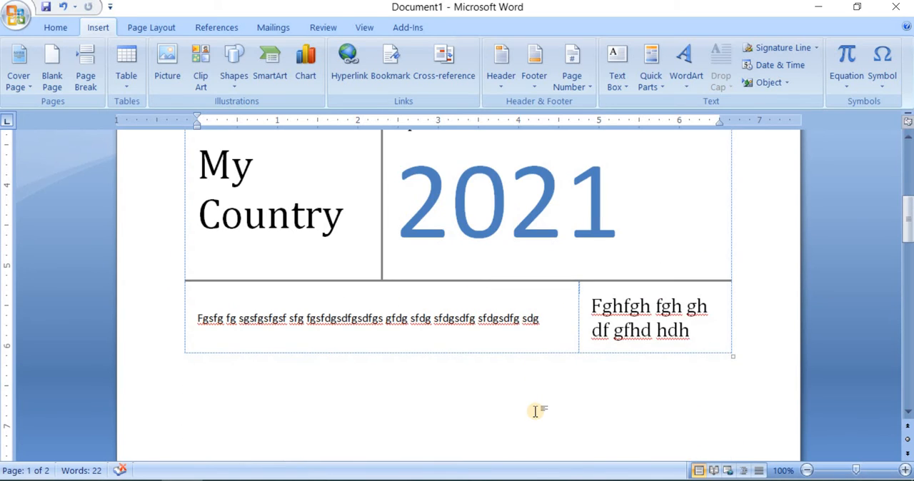
pyautogui.scroll(3, 535, 412)
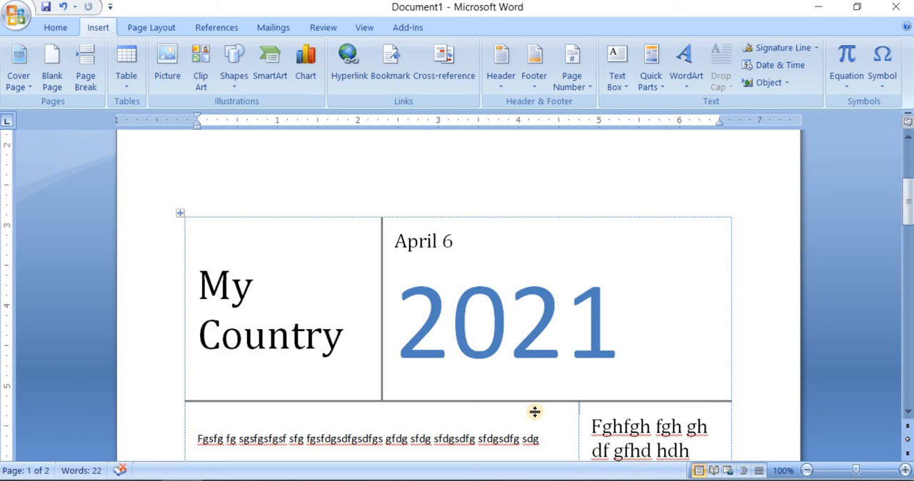
pyautogui.scroll(-3, 535, 412)
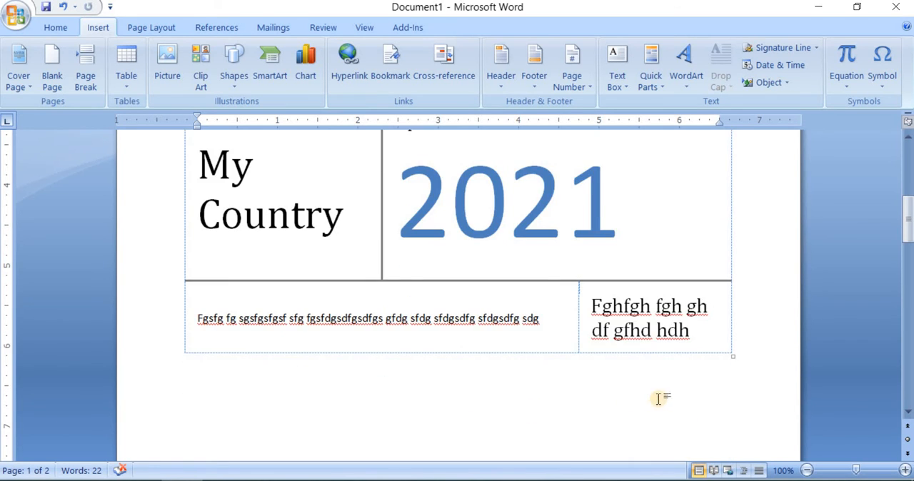
pyautogui.moveTo(660, 399); pyautogui.dragTo(155, 97)
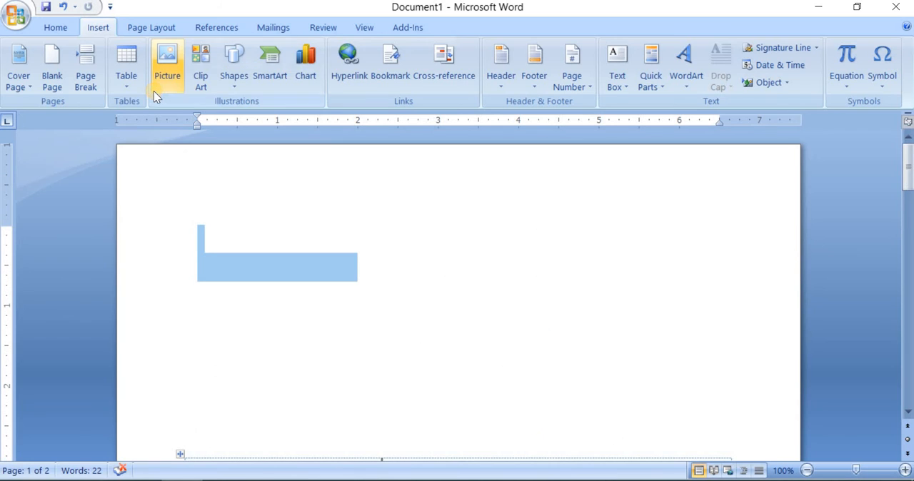
pyautogui.click(198, 231)
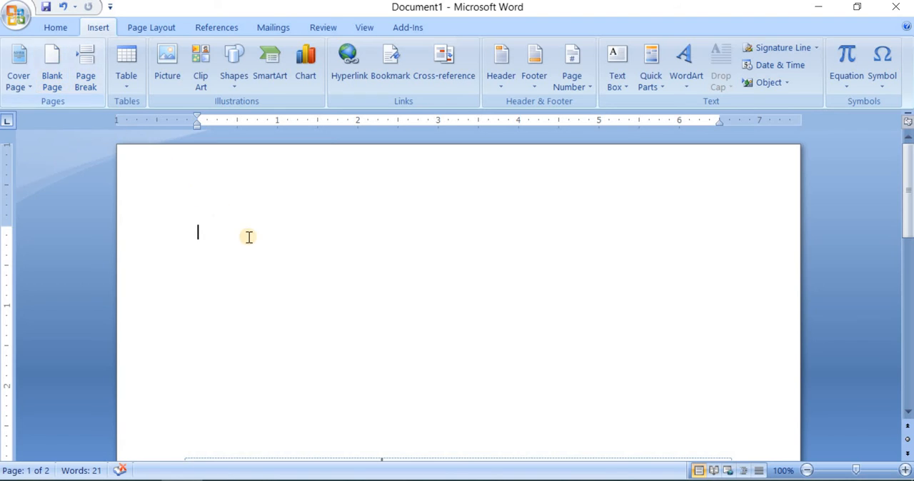
# - Undo the last edit, then clear the document by deleting the cover page and all text
pyautogui.hotkey('ctrl', 'z')
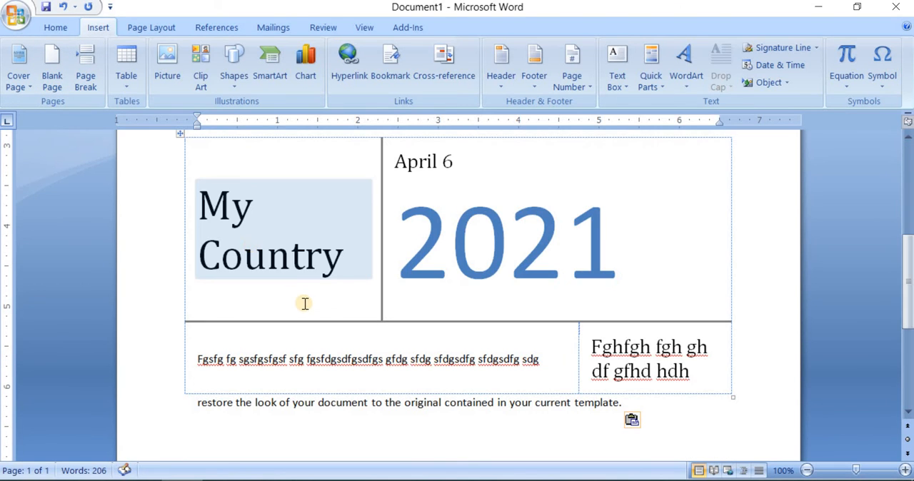
pyautogui.hotkey('ctrl', 'a')
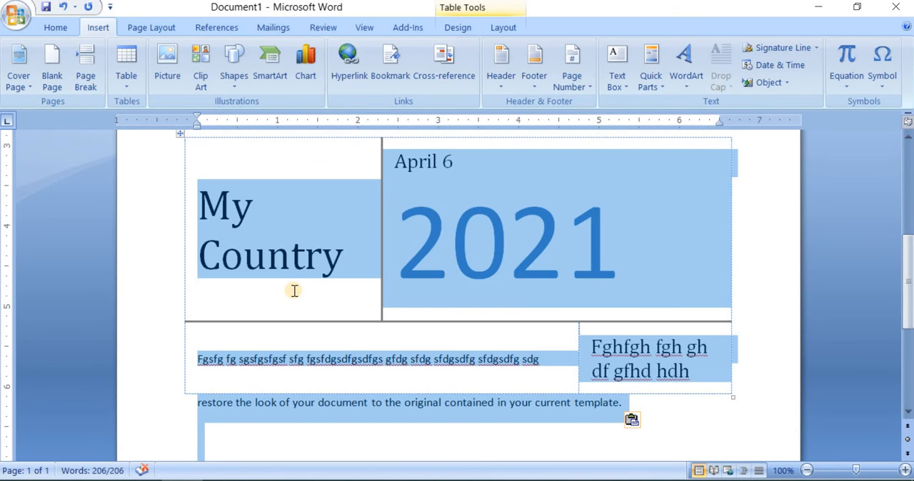
pyautogui.press('Delete')
# - Generate sample paragraphs with =rand() and place the cursor at the end of the last paragraph
pyautogui.write('=r')
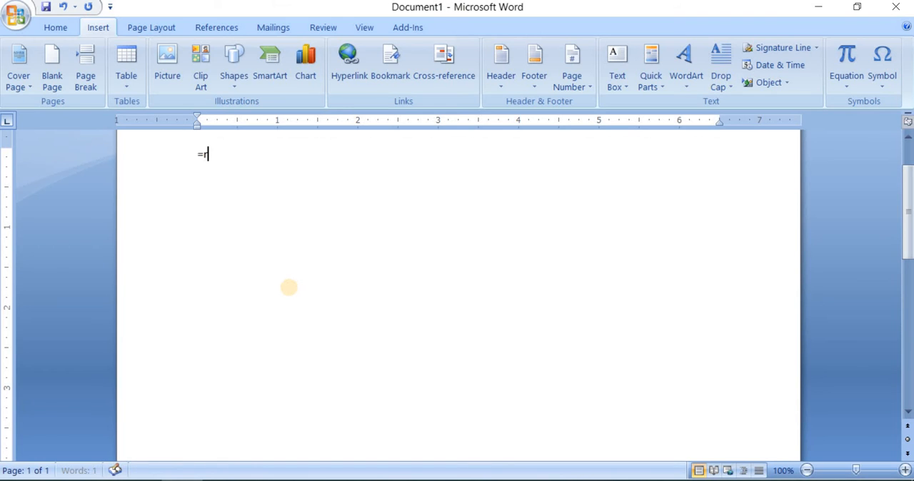
pyautogui.write('and()')
pyautogui.press('Return')
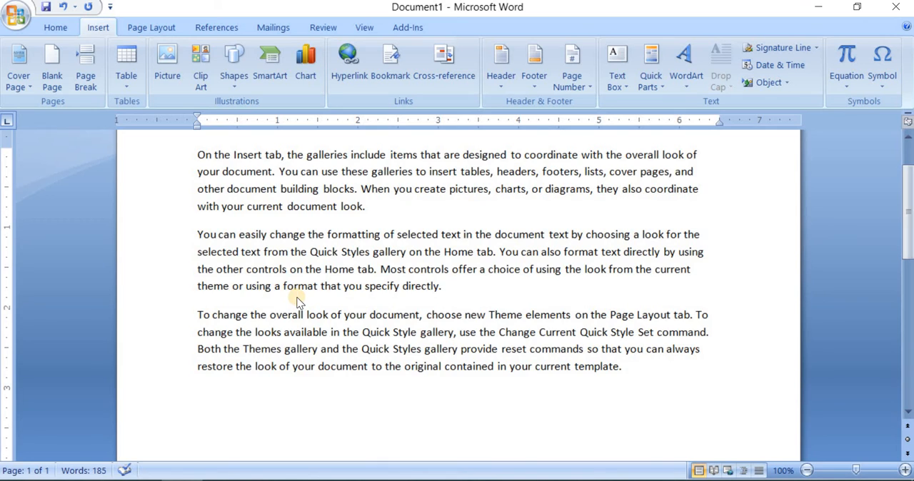
pyautogui.hotkey('ctrl', 'a')
pyautogui.hotkey('ctrl', 'c')
pyautogui.click(643, 368)
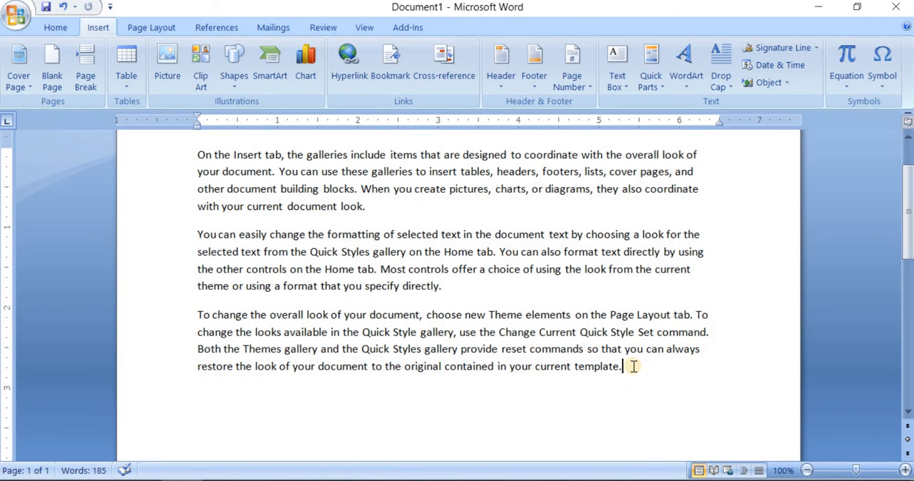
# - Insert a blank page after the last sample paragraph
pyautogui.scroll(-4, 360, 307)
pyautogui.scroll(-4, 359, 307)
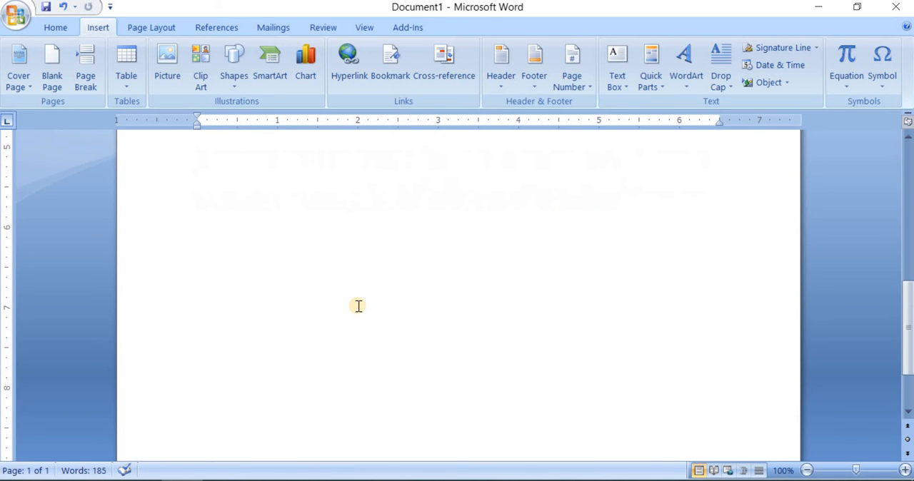
pyautogui.scroll(4, 370, 305)
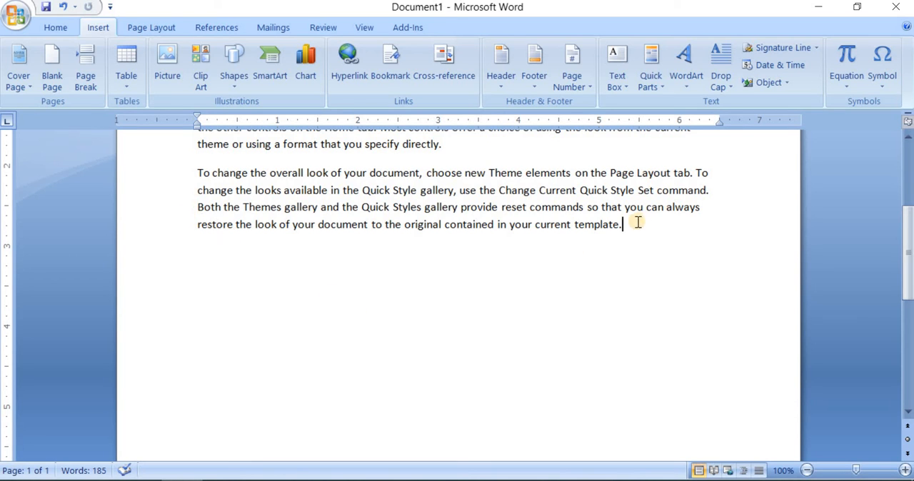
pyautogui.click(53, 83)
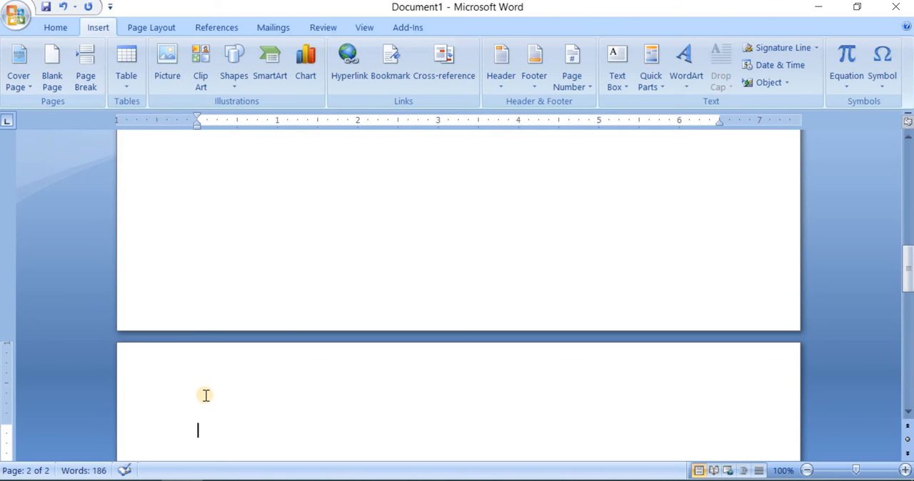
pyautogui.scroll(-5, 205, 396)
pyautogui.scroll(-7, 234, 382)
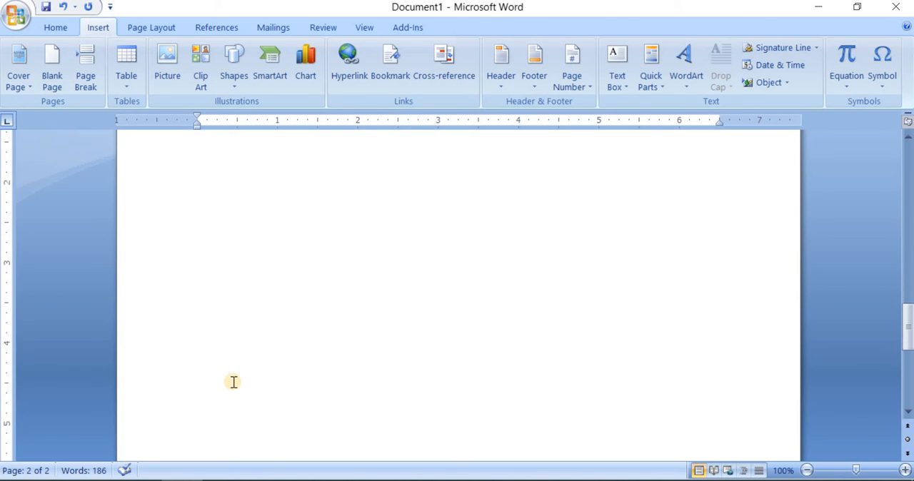
pyautogui.scroll(8, 233, 382)
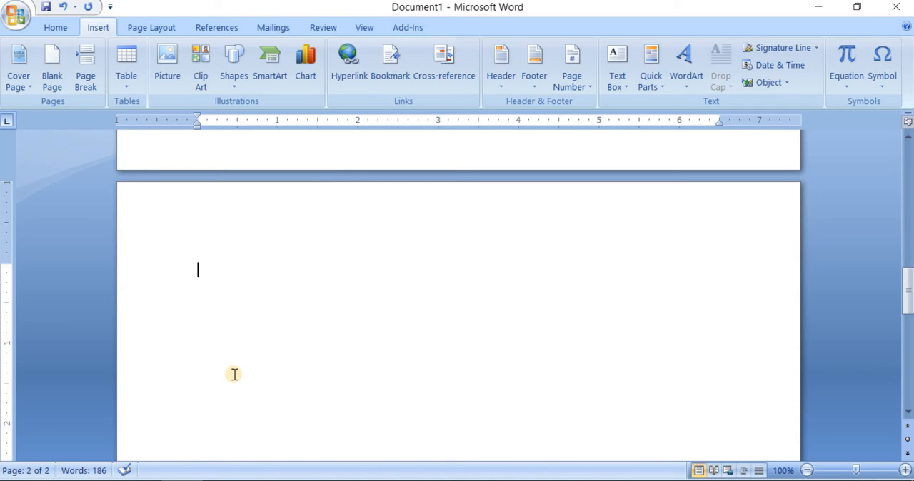
# - Insert another blank page and paste the sample text onto the new last page
pyautogui.click(55, 68)
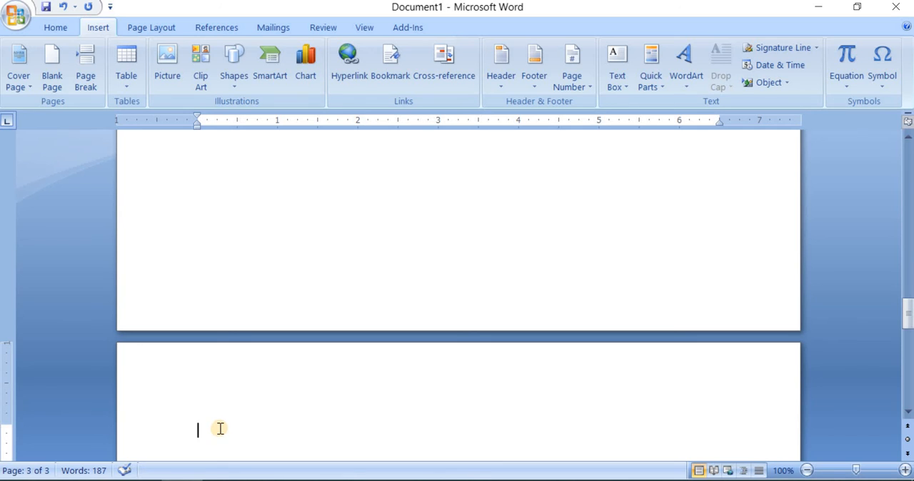
pyautogui.hotkey('ctrl', 'v')
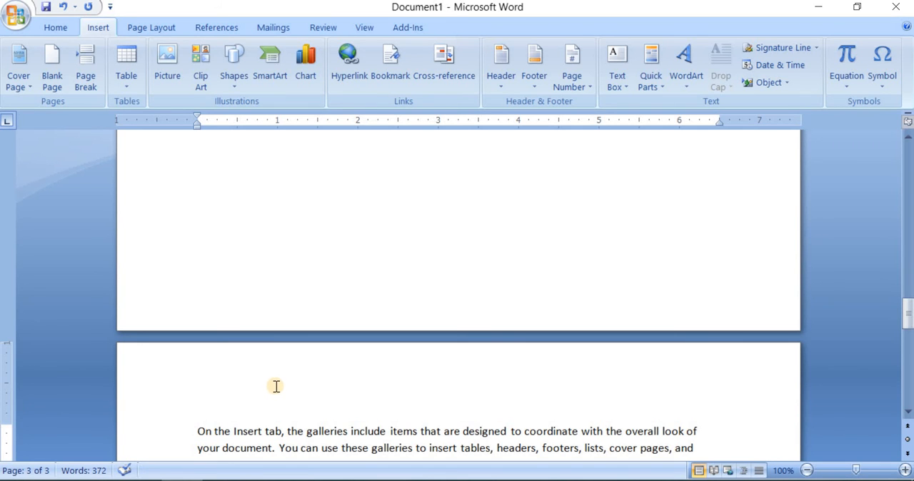
# - Review the three pages to compare the text pages with the blank page between them
pyautogui.scroll(-3, 275, 386)
pyautogui.scroll(-4, 276, 386)
pyautogui.scroll(5, 277, 382)
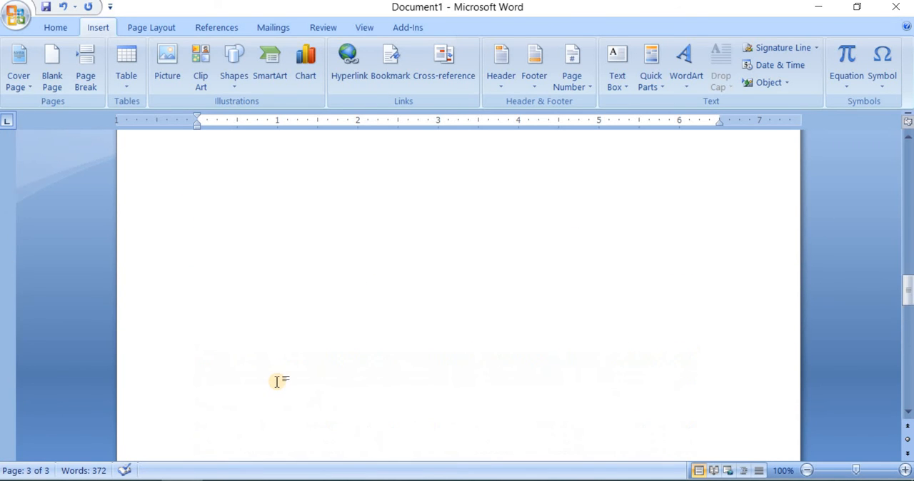
pyautogui.scroll(15, 278, 382)
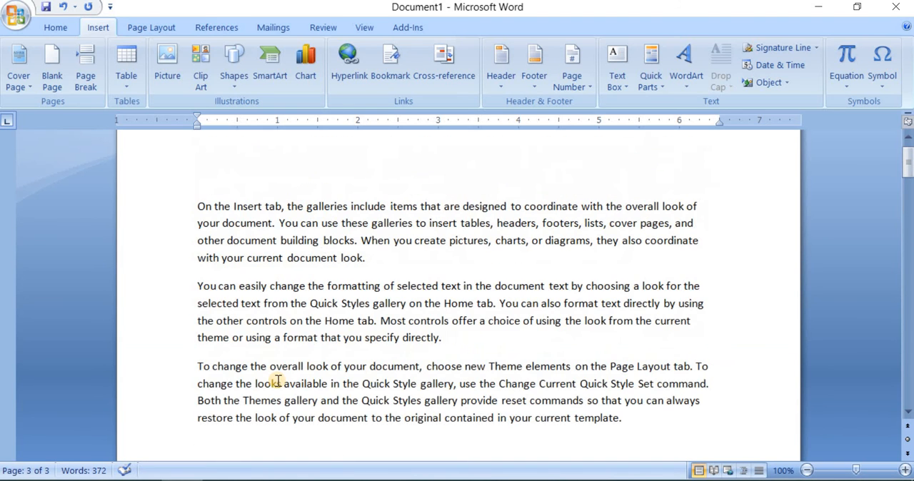
pyautogui.scroll(-15, 279, 380)
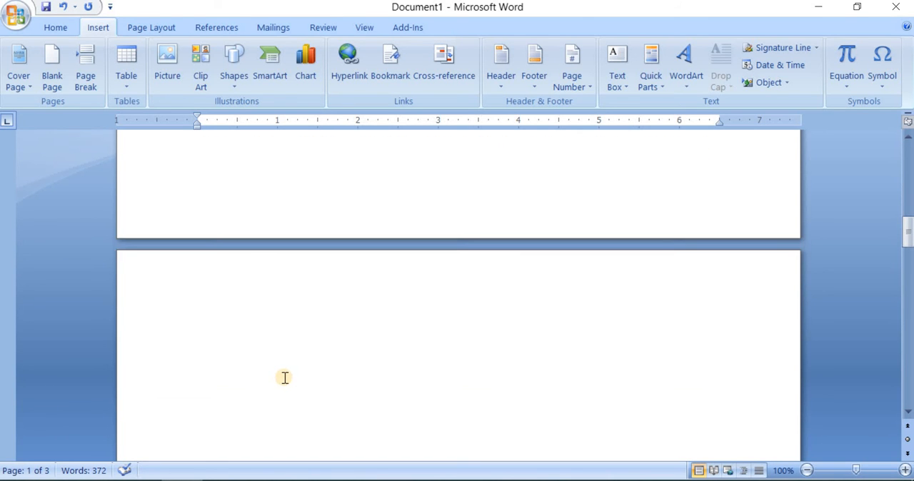
pyautogui.scroll(-10, 284, 377)
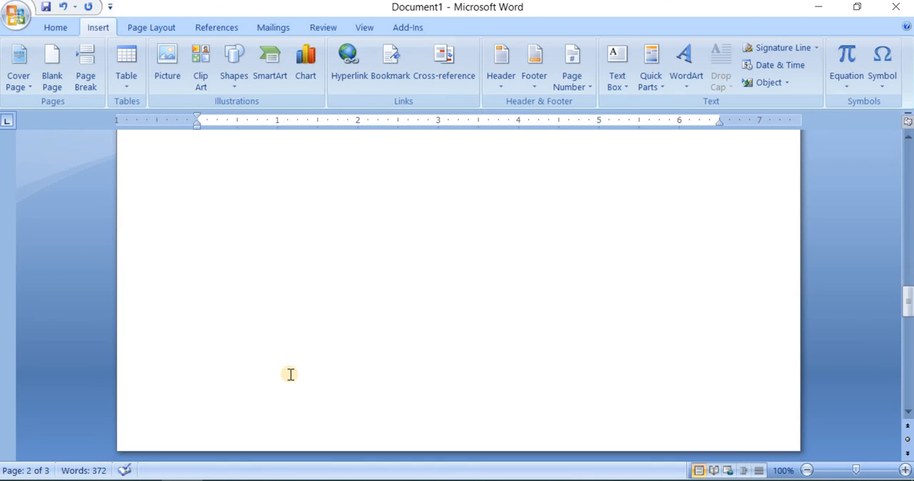
pyautogui.click(450, 321)
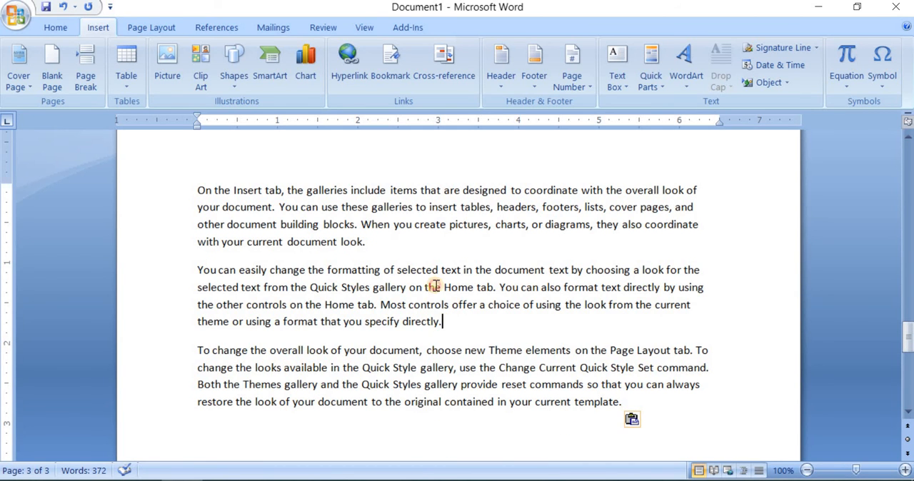
pyautogui.click(408, 250)
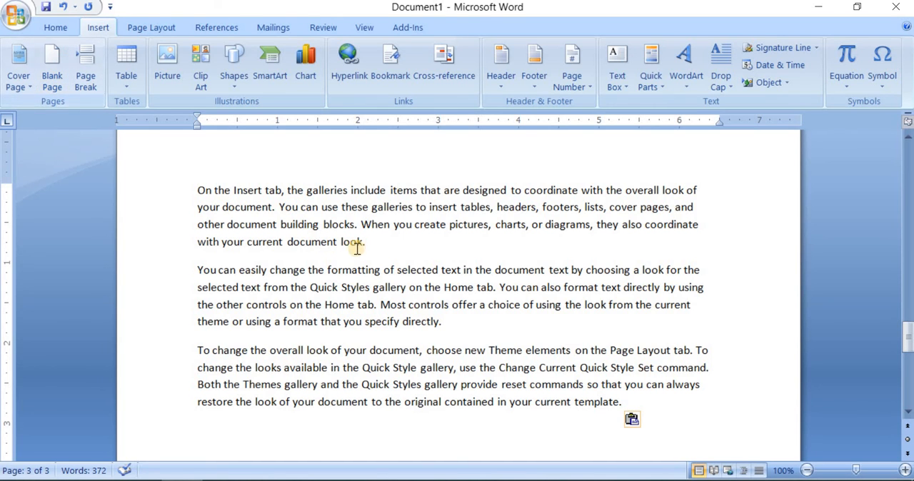
pyautogui.scroll(10, 344, 245)
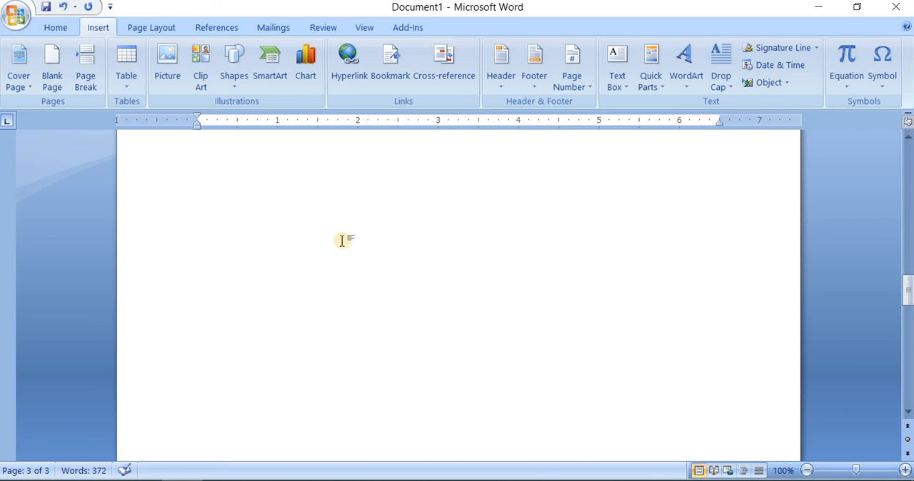
pyautogui.scroll(5, 342, 240)
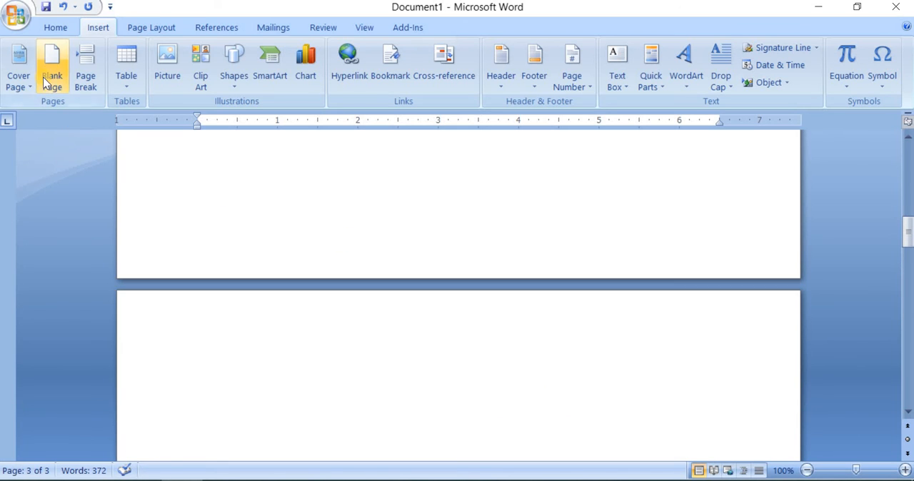
pyautogui.scroll(5, 198, 235)
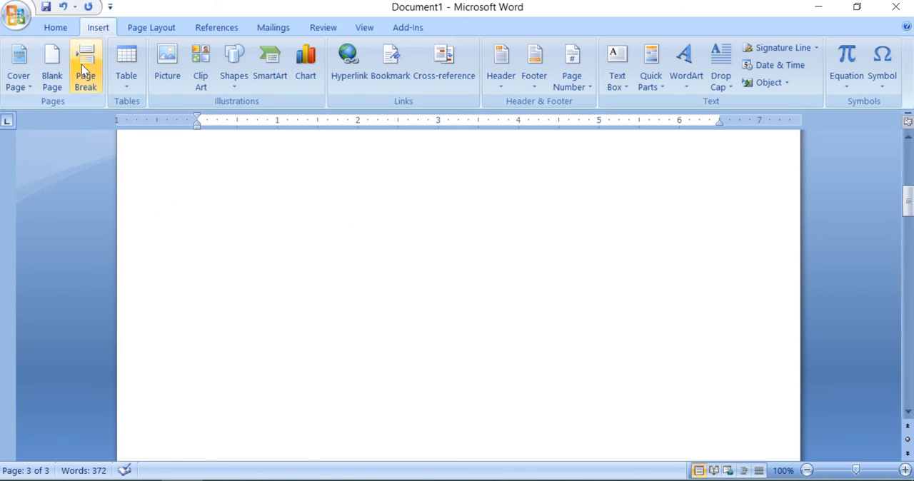
# - Delete the entire document content and paste the sample text into the empty document
pyautogui.click(300, 308)
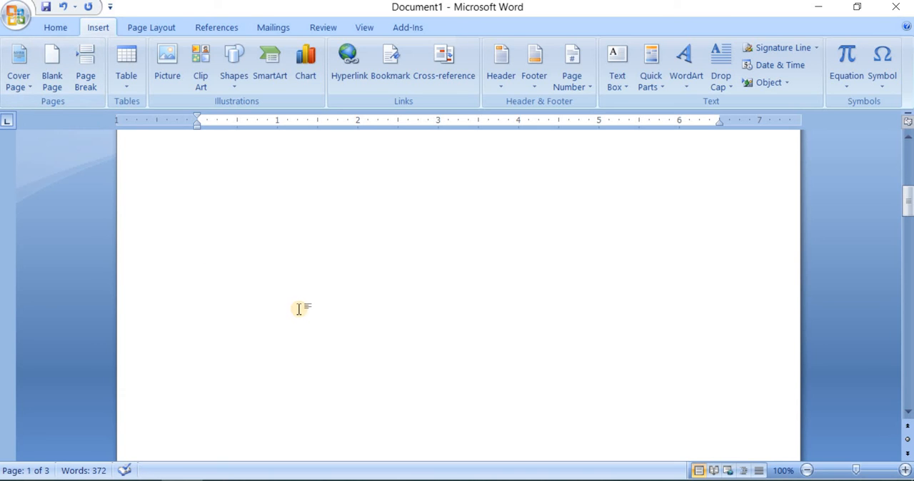
pyautogui.hotkey('ctrl', 'a')
pyautogui.press('Delete')
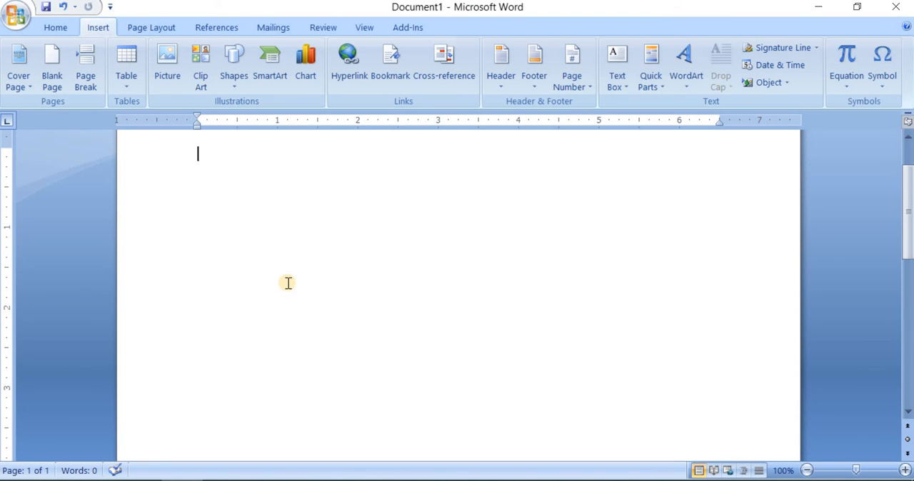
pyautogui.hotkey('ctrl', 'v')
pyautogui.scroll(2, 386, 321)
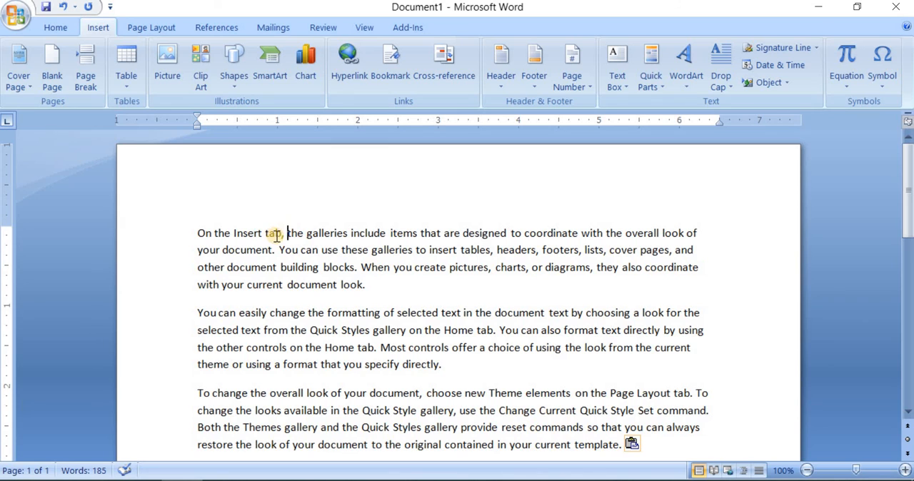
# - Insert a page break after "On the Insert tab," in the first paragraph
pyautogui.click(86, 80)
pyautogui.scroll(10, 209, 403)
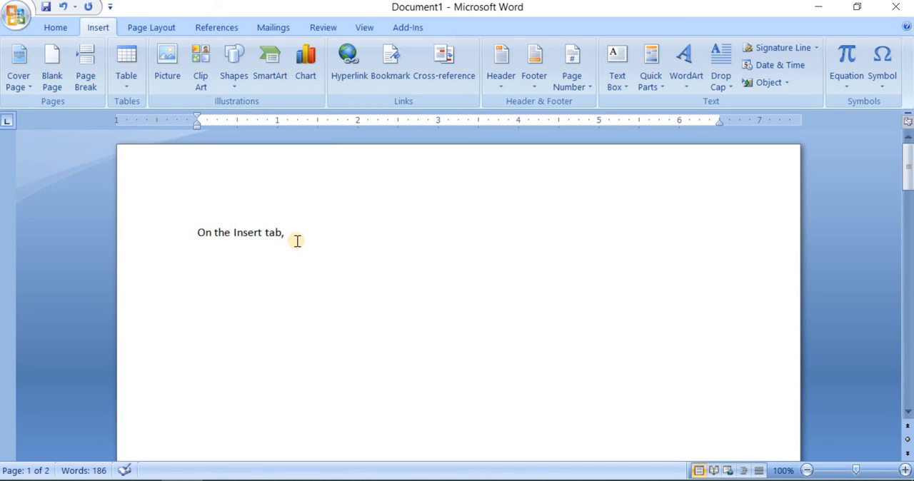
pyautogui.scroll(-1, 297, 241)
pyautogui.scroll(-10, 297, 240)
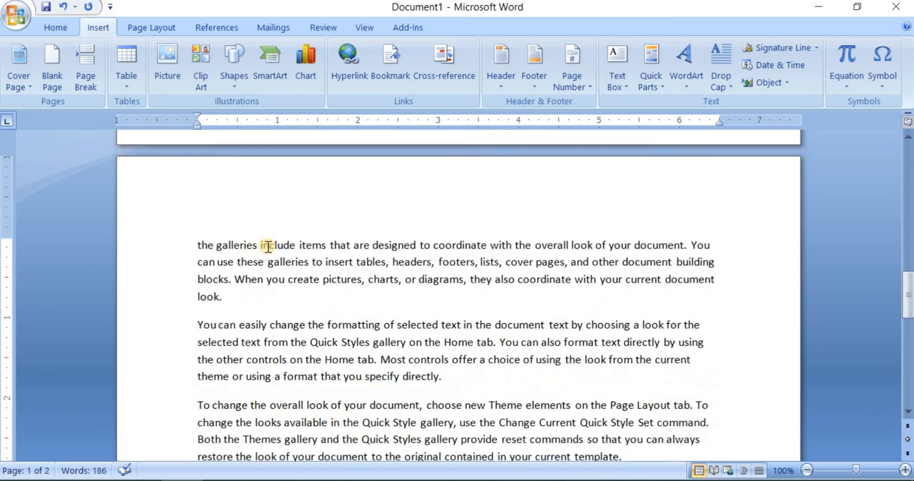
# - Insert a page break after the word "the" at the start of the second page
pyautogui.click(197, 205)
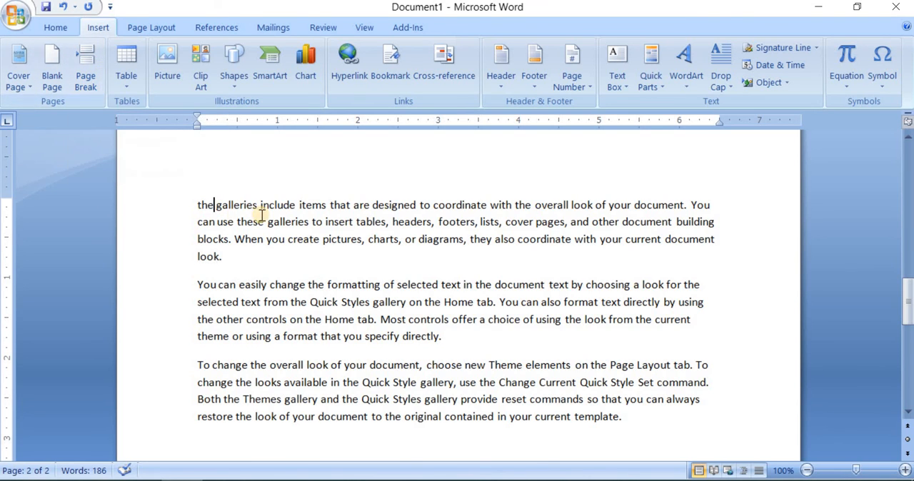
pyautogui.click(86, 80)
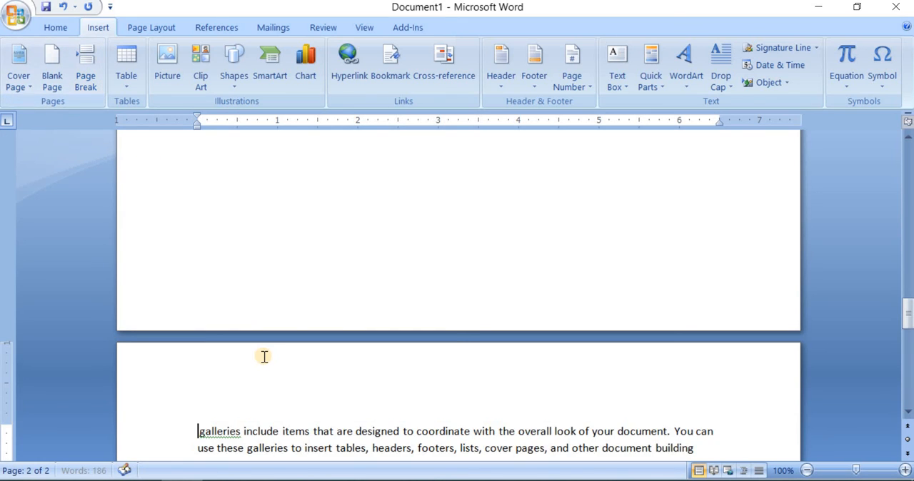
pyautogui.scroll(8, 264, 357)
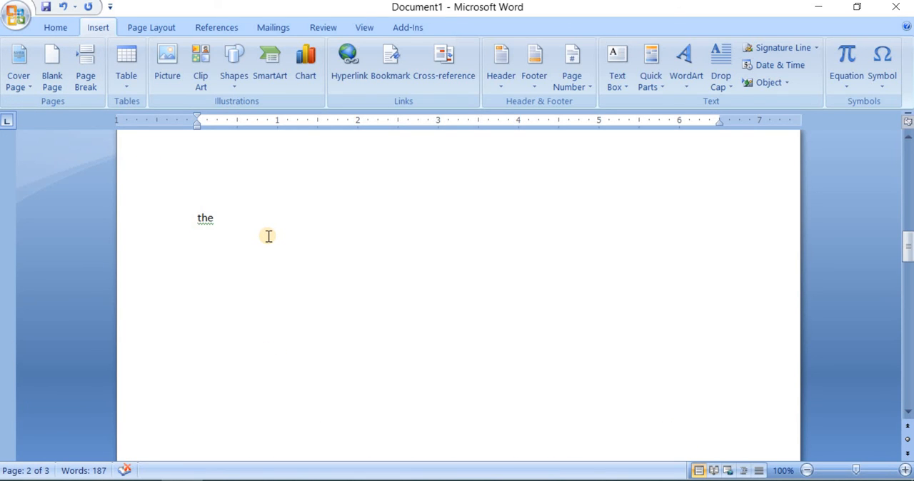